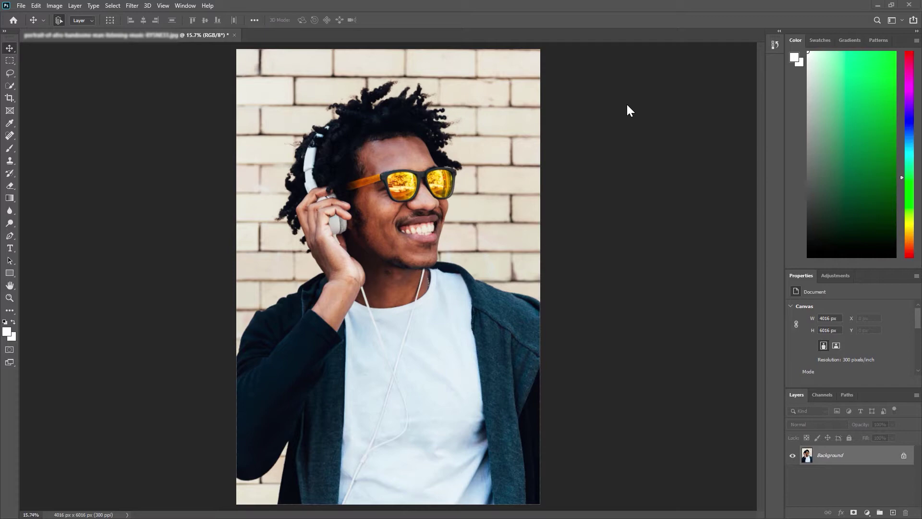
Pick the Quick Selection tool from the toolbar
{"action": "left_click", "coordinate": [11, 86]}
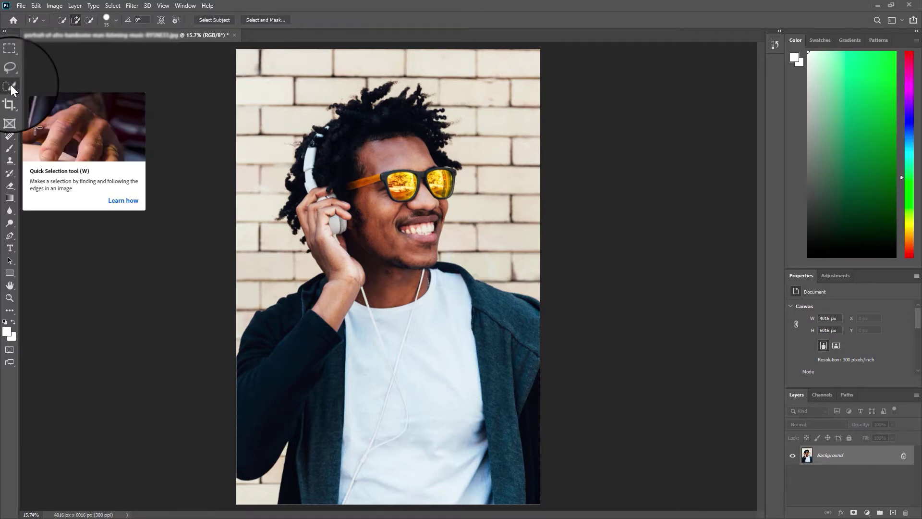
Auto-select the man with Select Subject, then brush in his jacket shoulder notch and white headphone band
{"action": "left_click", "coordinate": [200, 21]}
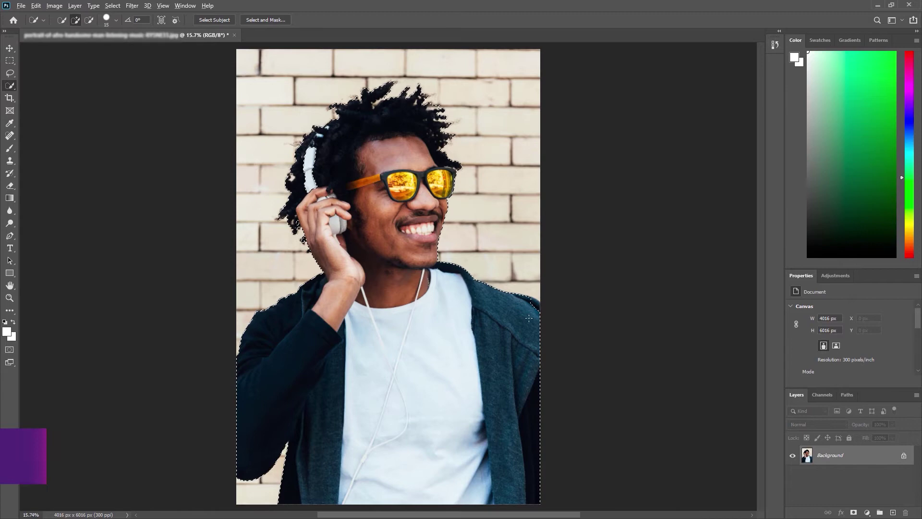
{"action": "scroll", "coordinate": [528, 318], "scroll_direction": "up", "scroll_amount": 8}
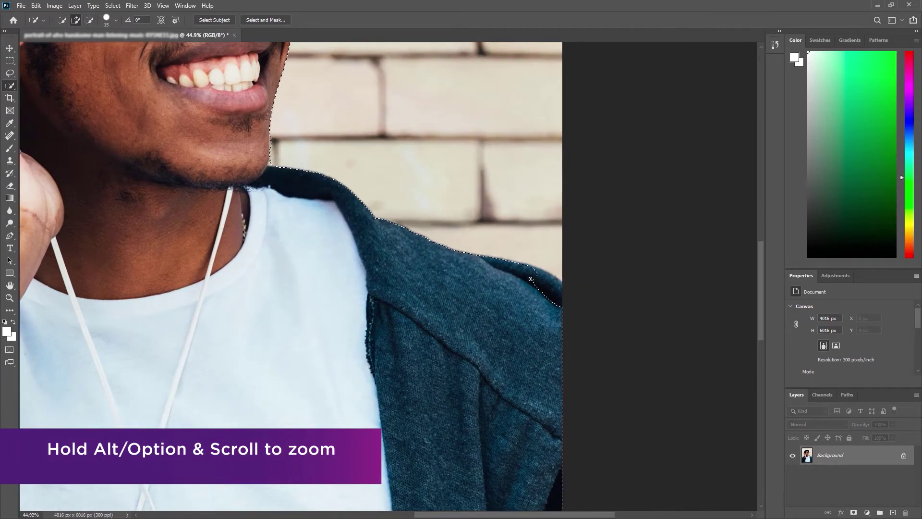
{"action": "key", "text": "bracketright"}
{"action": "key", "text": "bracketright"}
{"action": "key", "text": "bracketright"}
{"action": "key", "text": "bracketright"}
{"action": "key", "text": "bracketright"}
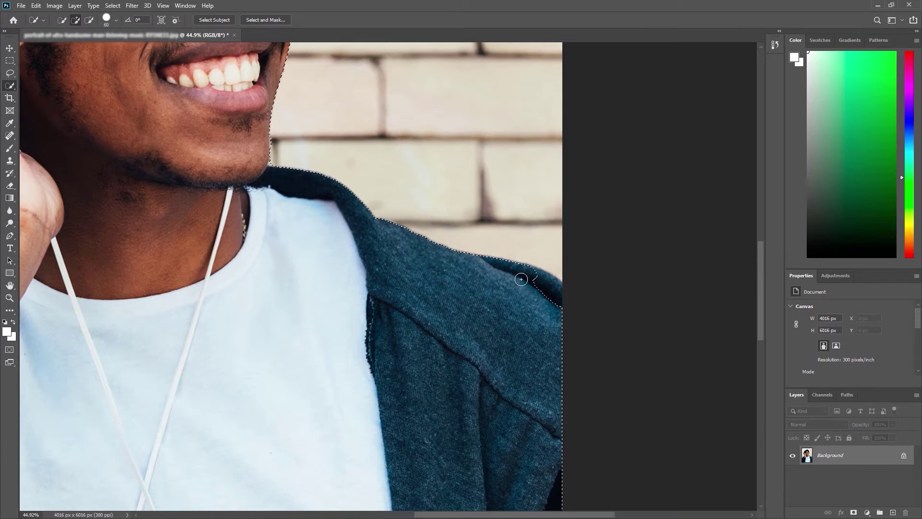
{"action": "left_click_drag", "start_coordinate": [521, 279], "coordinate": [527, 285]}
{"action": "left_click_drag", "start_coordinate": [198, 85], "coordinate": [445, 464]}
{"action": "mouse_move", "coordinate": [179, 231]}
{"action": "left_mouse_down"}
{"action": "mouse_move", "coordinate": [149, 270]}
{"action": "mouse_move", "coordinate": [151, 354]}
{"action": "left_mouse_up"}
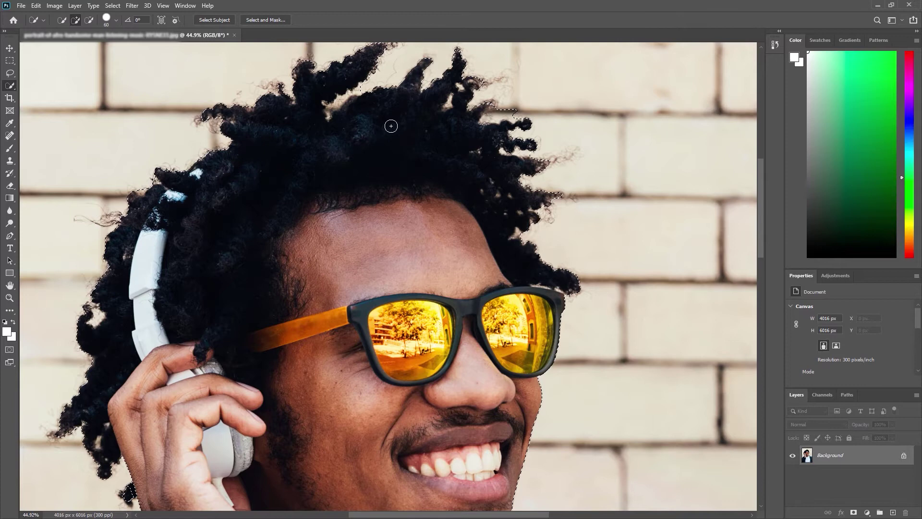
{"action": "left_click_drag", "start_coordinate": [390, 139], "coordinate": [405, 208]}
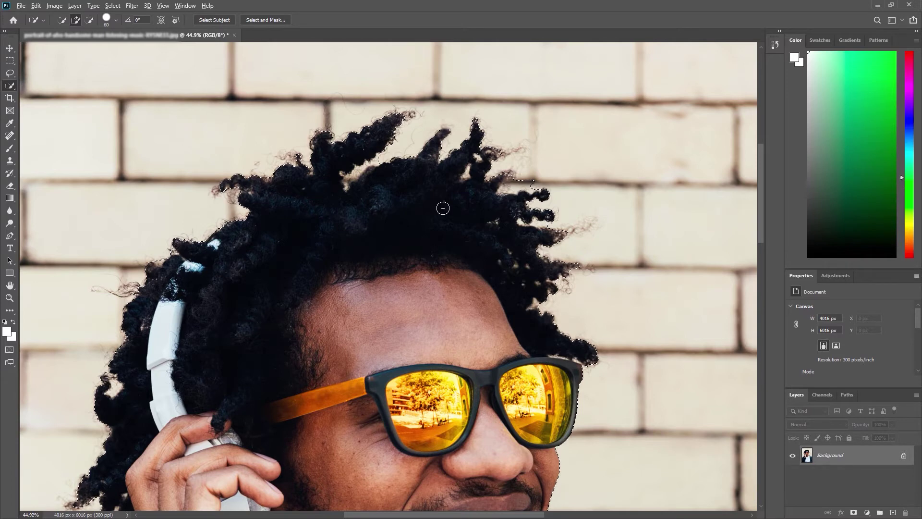
{"action": "key", "text": "alt"}
{"action": "key", "text": "alt"}
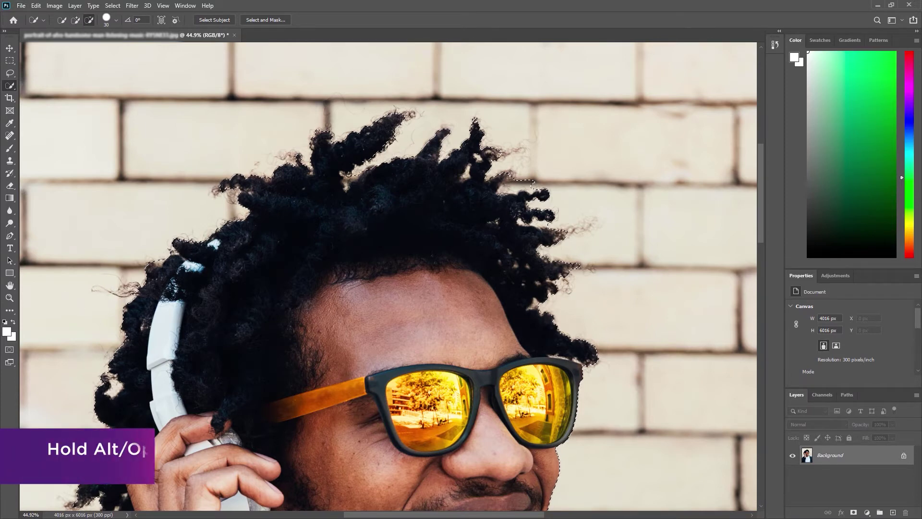
Trim brick from around the hair, adding the right-side strands and cleaning the left hair edge
{"action": "left_click_drag", "start_coordinate": [369, 165], "coordinate": [380, 161]}
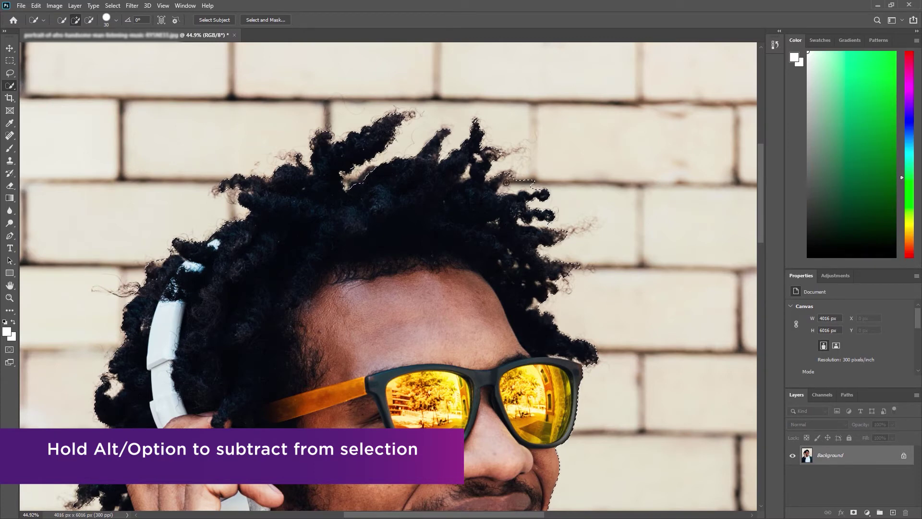
{"action": "key", "text": "alt"}
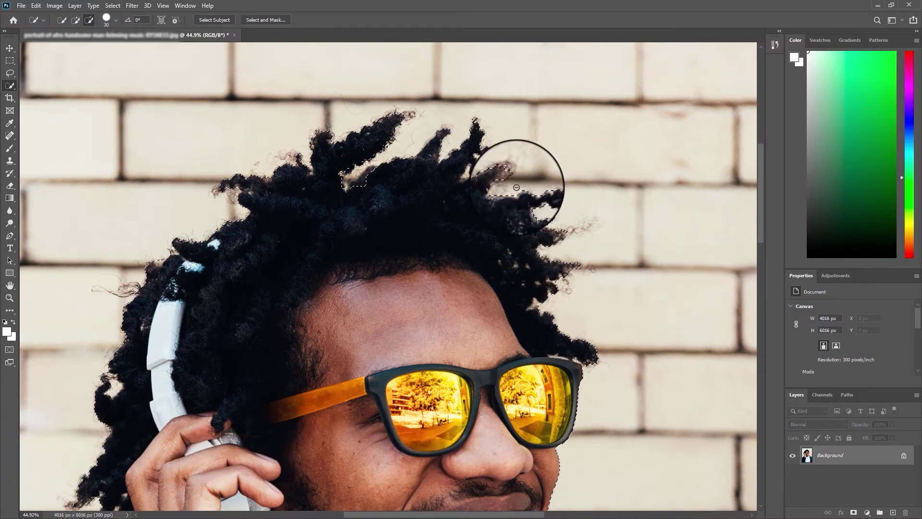
{"action": "mouse_move", "coordinate": [546, 181]}
{"action": "left_mouse_down"}
{"action": "mouse_move", "coordinate": [596, 204]}
{"action": "mouse_move", "coordinate": [587, 221]}
{"action": "mouse_move", "coordinate": [552, 227]}
{"action": "left_mouse_up"}
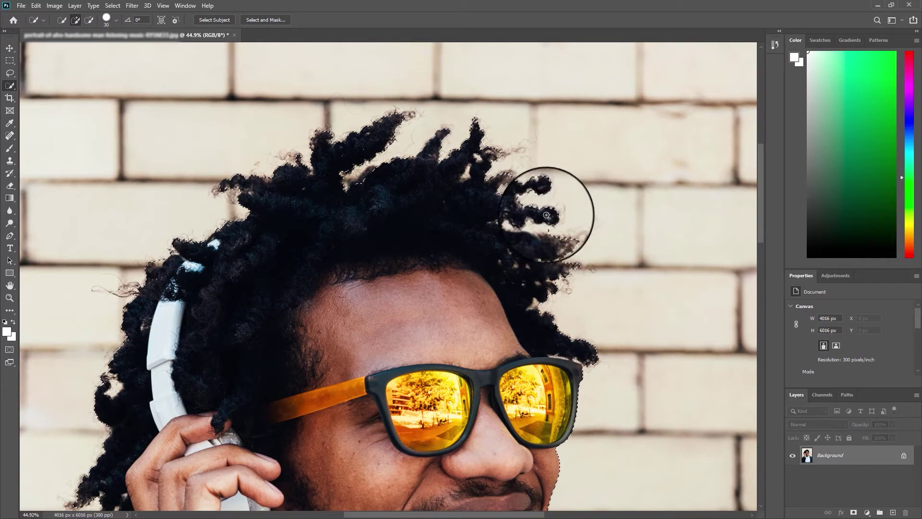
{"action": "key", "text": "alt"}
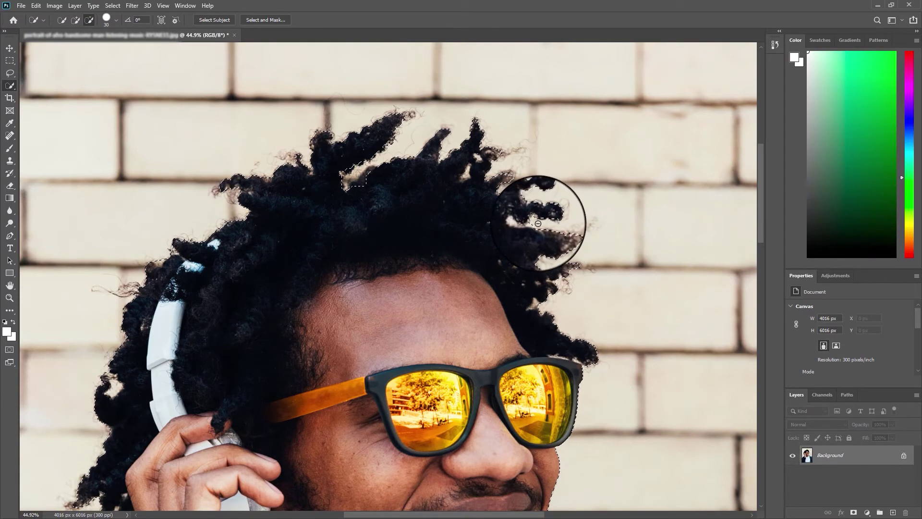
{"action": "mouse_move", "coordinate": [330, 263]}
{"action": "left_mouse_down"}
{"action": "mouse_move", "coordinate": [486, 199]}
{"action": "mouse_move", "coordinate": [537, 125]}
{"action": "left_mouse_up"}
{"action": "key", "text": "alt"}
{"action": "left_click_drag", "start_coordinate": [315, 226], "coordinate": [324, 243]}
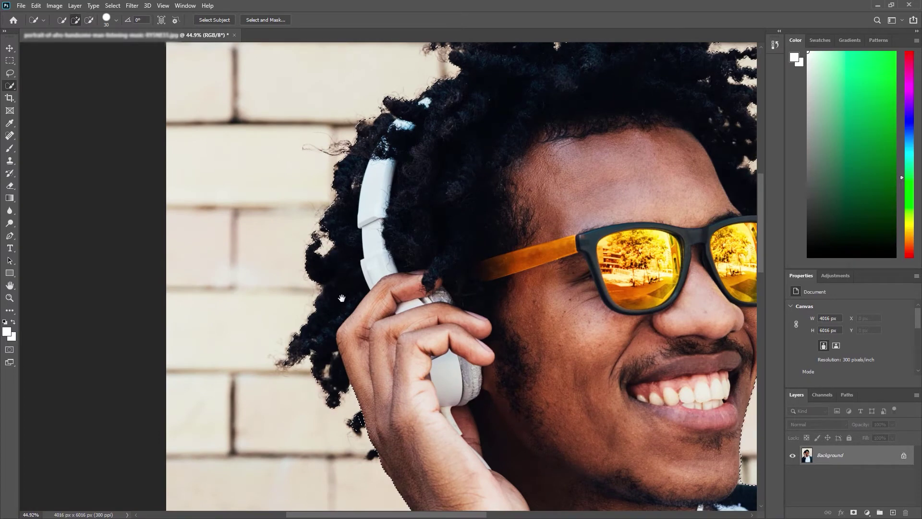
Subtract the brick gap along the jacket edge with a smaller brush, then fit the photo on screen
{"action": "mouse_move", "coordinate": [346, 309]}
{"action": "left_mouse_down"}
{"action": "mouse_move", "coordinate": [370, 189]}
{"action": "mouse_move", "coordinate": [373, 111]}
{"action": "left_mouse_up"}
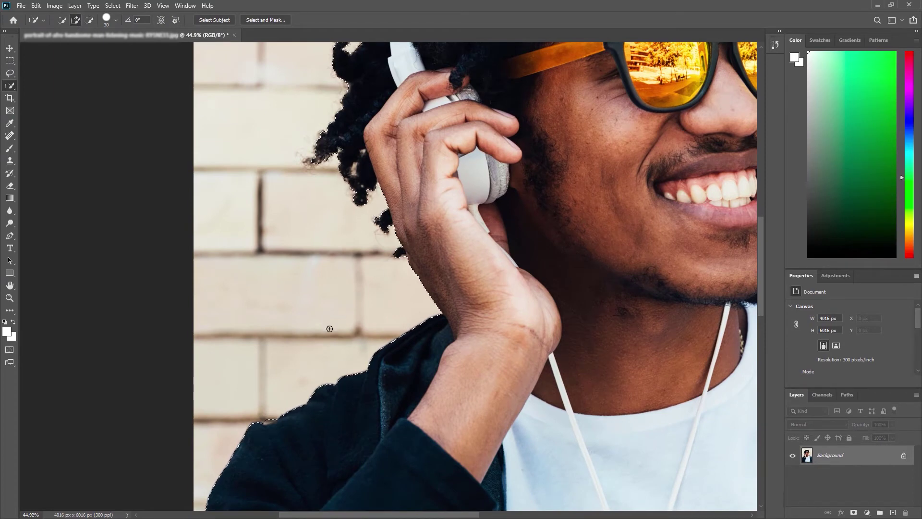
{"action": "left_click_drag", "start_coordinate": [329, 332], "coordinate": [429, 171]}
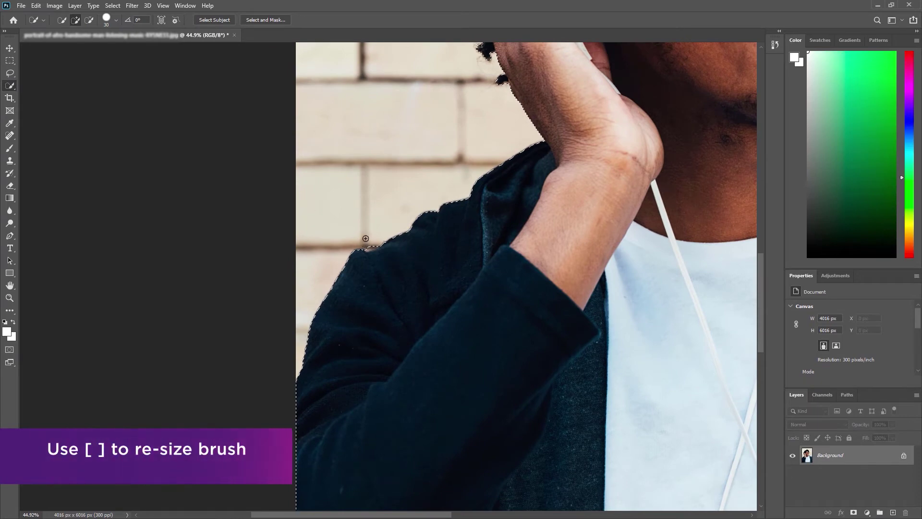
{"action": "key", "text": "alt"}
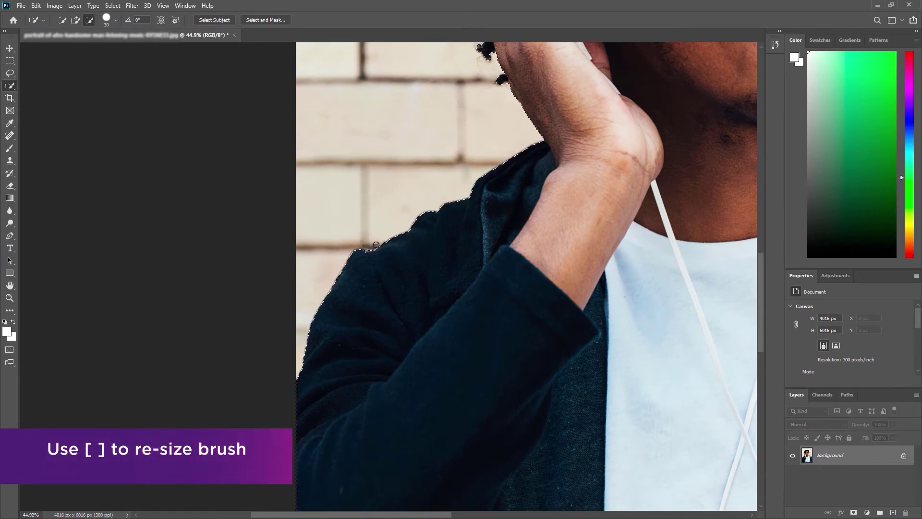
{"action": "left_click_drag", "start_coordinate": [451, 245], "coordinate": [426, 95]}
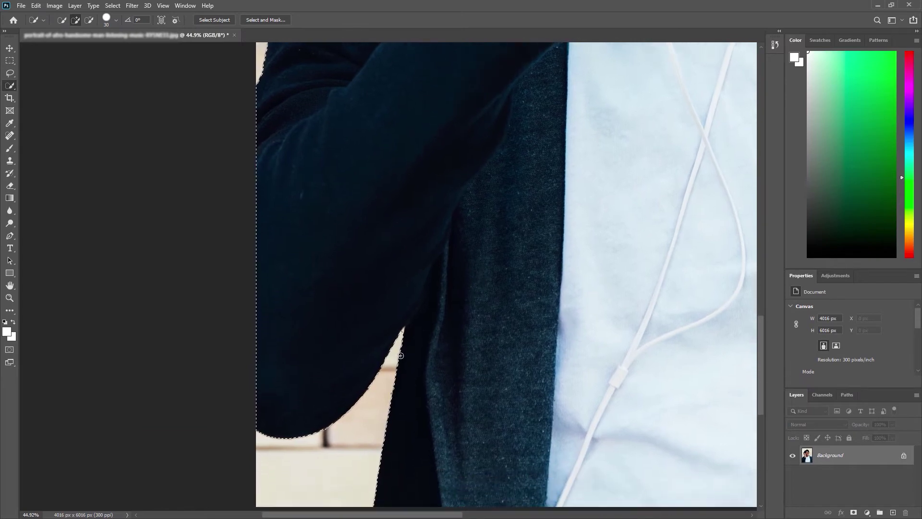
{"action": "scroll", "coordinate": [389, 347], "scroll_direction": "up", "scroll_amount": 4}
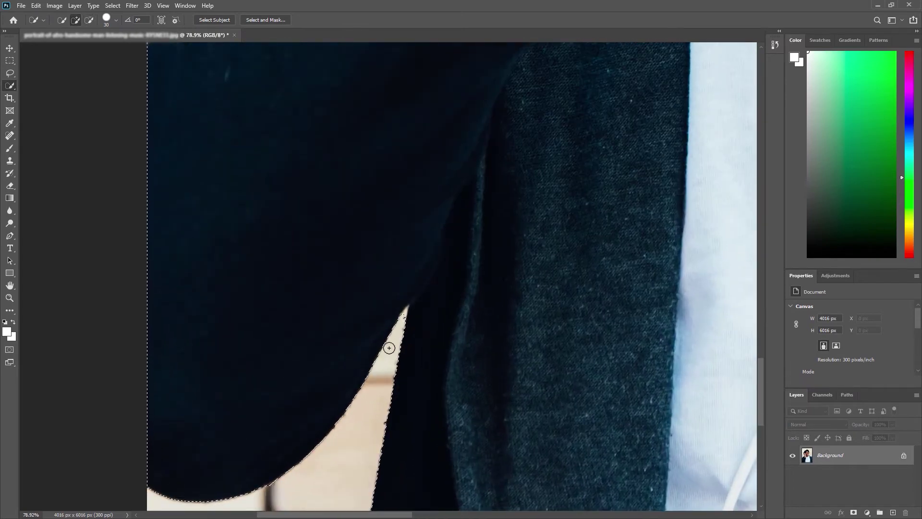
{"action": "key", "text": "bracketleft"}
{"action": "left_click_drag", "start_coordinate": [395, 353], "coordinate": [406, 311]}
{"action": "key", "text": "ctrl+0"}
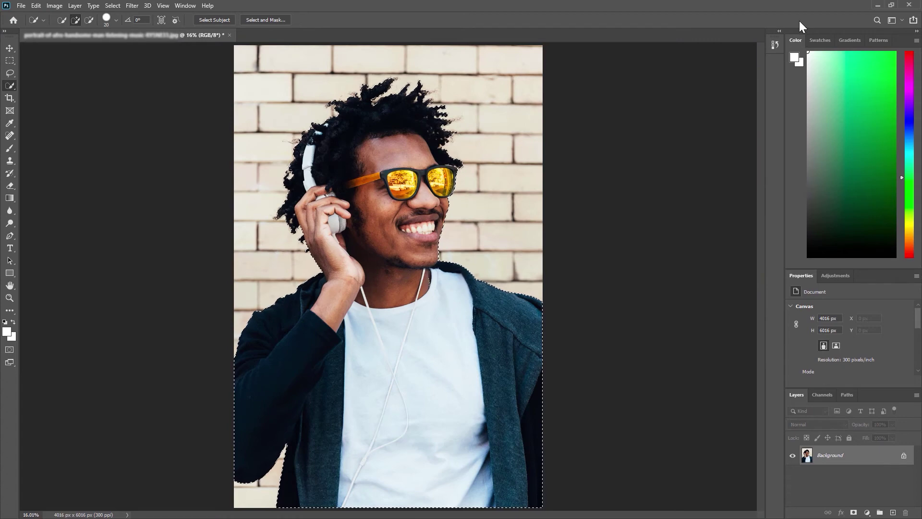
Open Select and Mask in Overlay view, leaving the overlay colour unchanged
{"action": "left_click", "coordinate": [260, 20]}
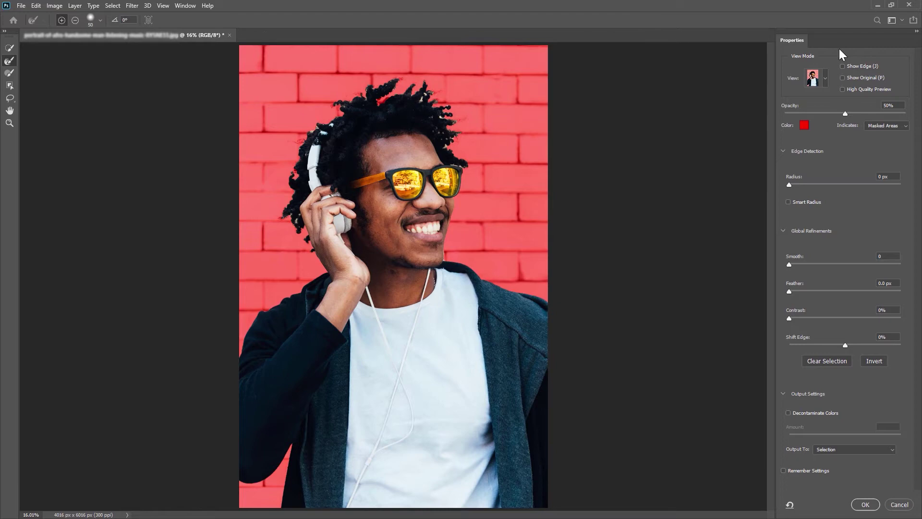
{"action": "left_click", "coordinate": [825, 80]}
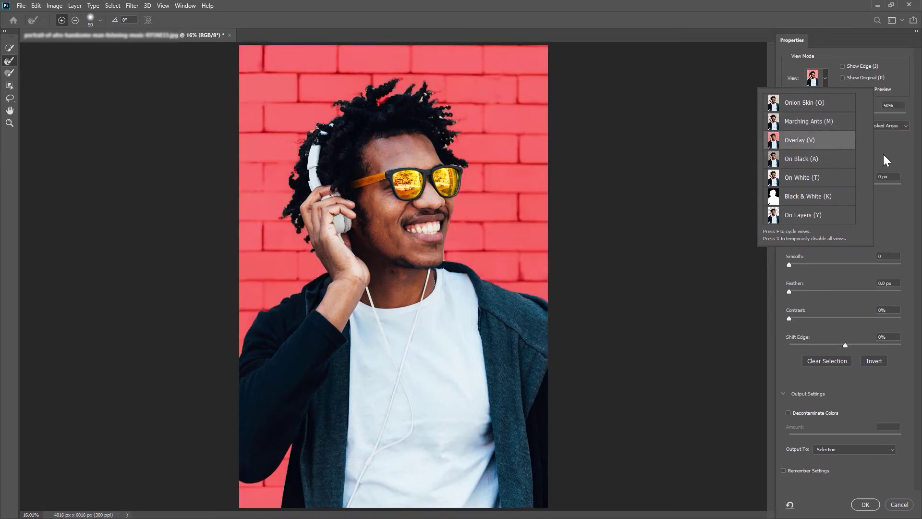
{"action": "left_click", "coordinate": [888, 156]}
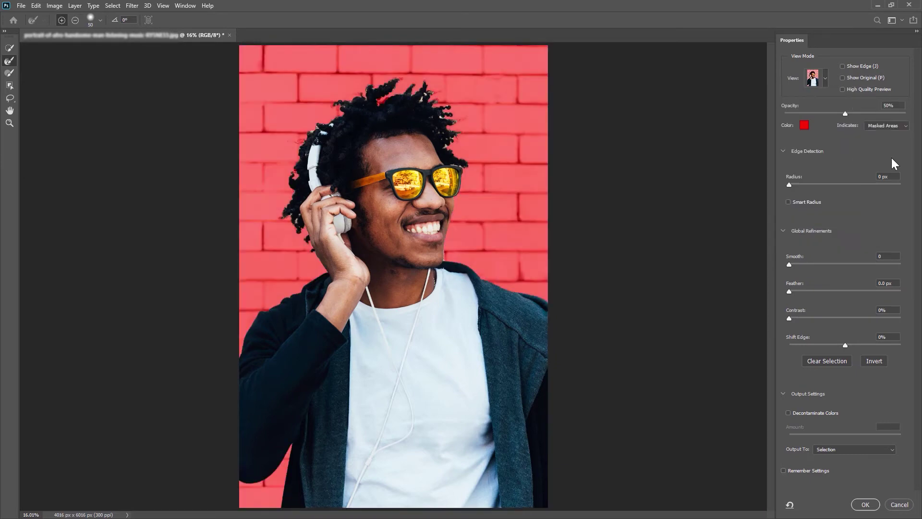
{"action": "left_click", "coordinate": [805, 126]}
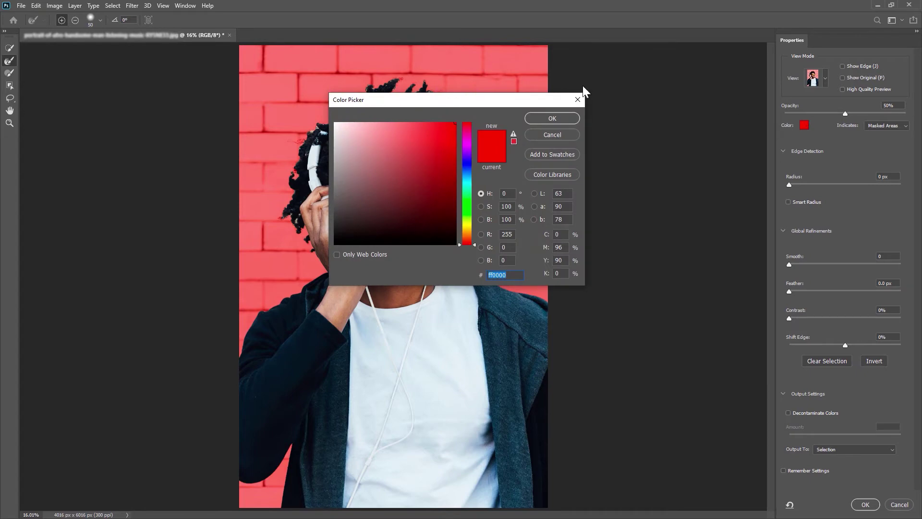
{"action": "left_click", "coordinate": [577, 100]}
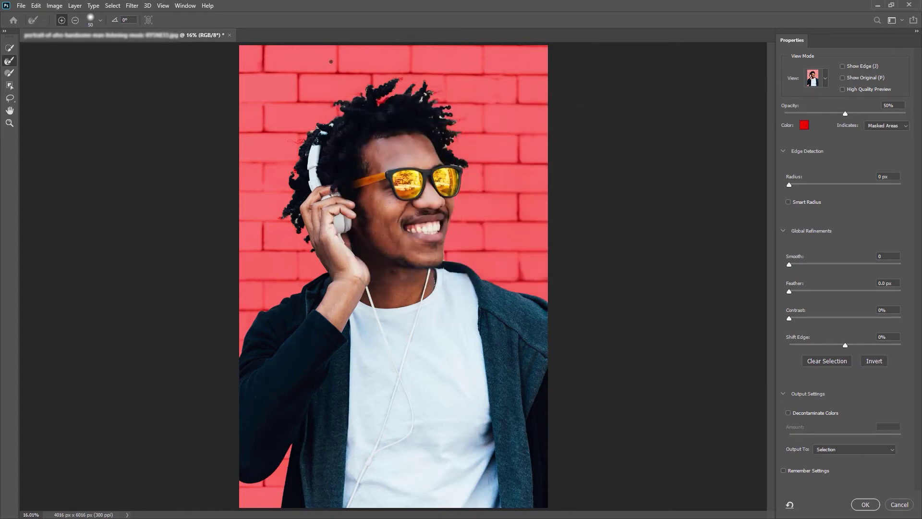
Refine the top and right curly hair edges with the Refine Edge Brush, undoing one bad stroke
{"action": "scroll", "coordinate": [355, 96], "scroll_direction": "up", "scroll_amount": 5}
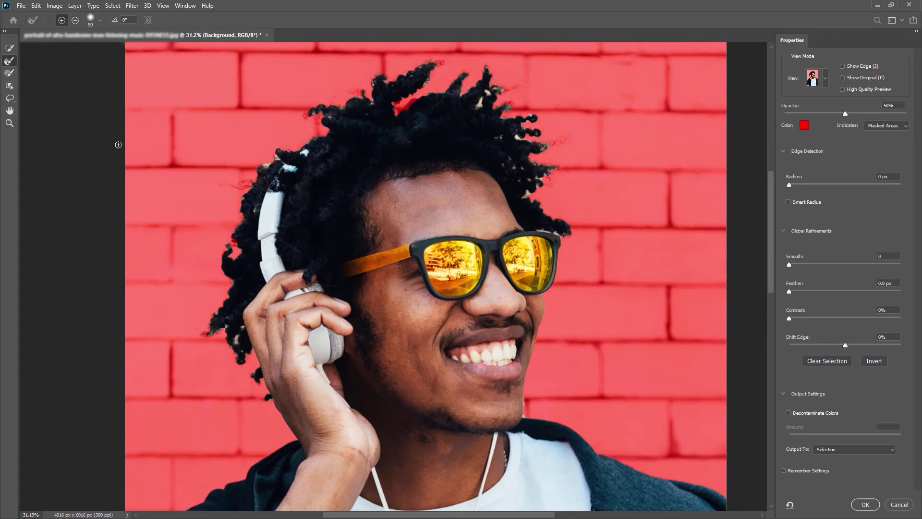
{"action": "left_click", "coordinate": [10, 111]}
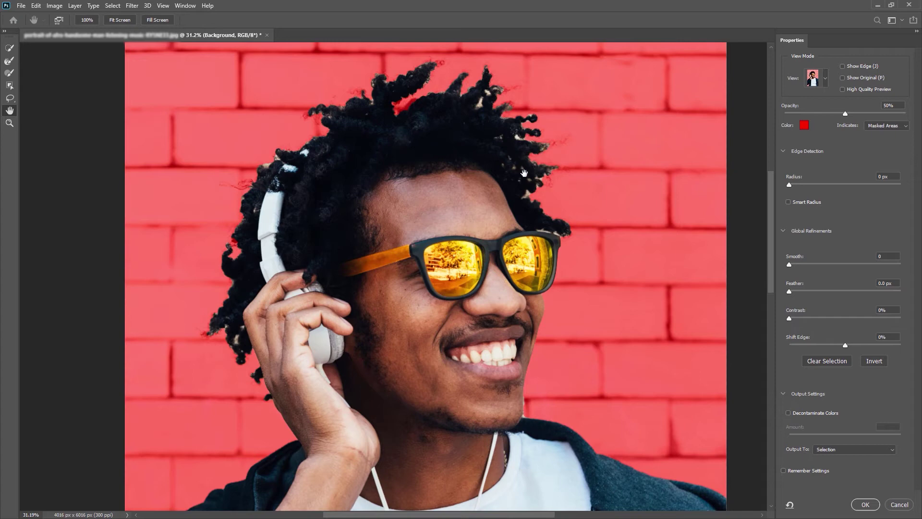
{"action": "mouse_move", "coordinate": [375, 267]}
{"action": "left_mouse_down"}
{"action": "mouse_move", "coordinate": [391, 195]}
{"action": "mouse_move", "coordinate": [376, 215]}
{"action": "mouse_move", "coordinate": [373, 264]}
{"action": "left_mouse_up"}
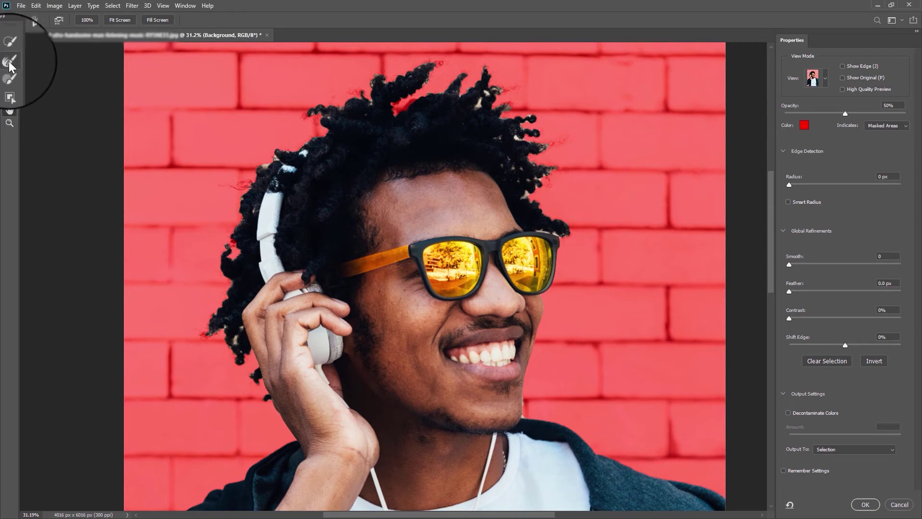
{"action": "left_click", "coordinate": [9, 64]}
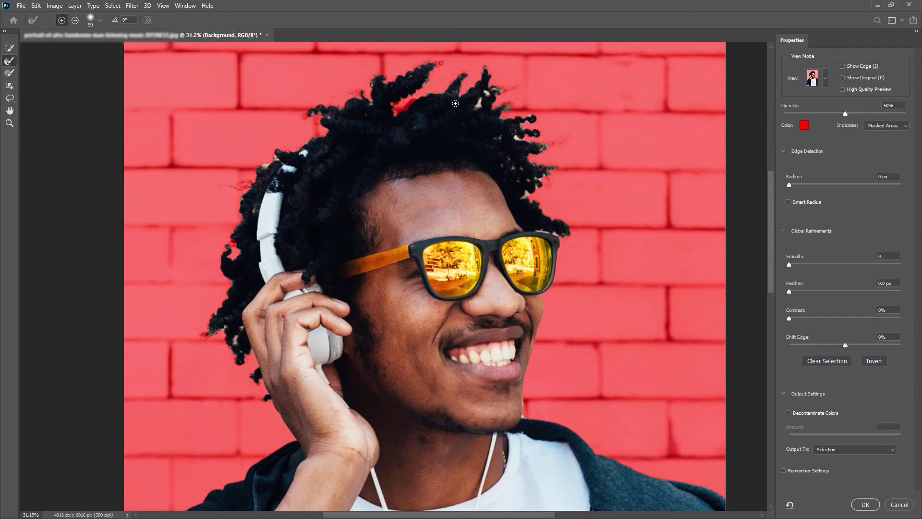
{"action": "scroll", "coordinate": [477, 114], "scroll_direction": "up", "scroll_amount": 5}
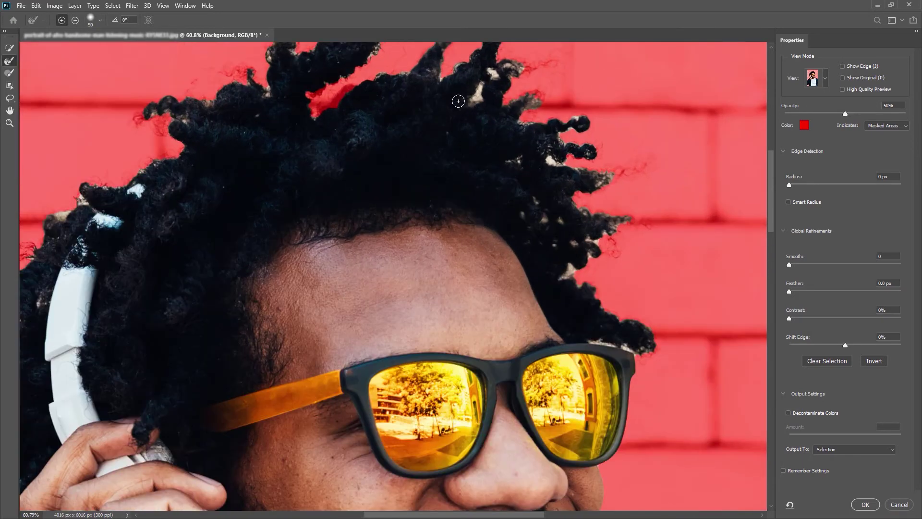
{"action": "left_click_drag", "start_coordinate": [457, 98], "coordinate": [425, 202]}
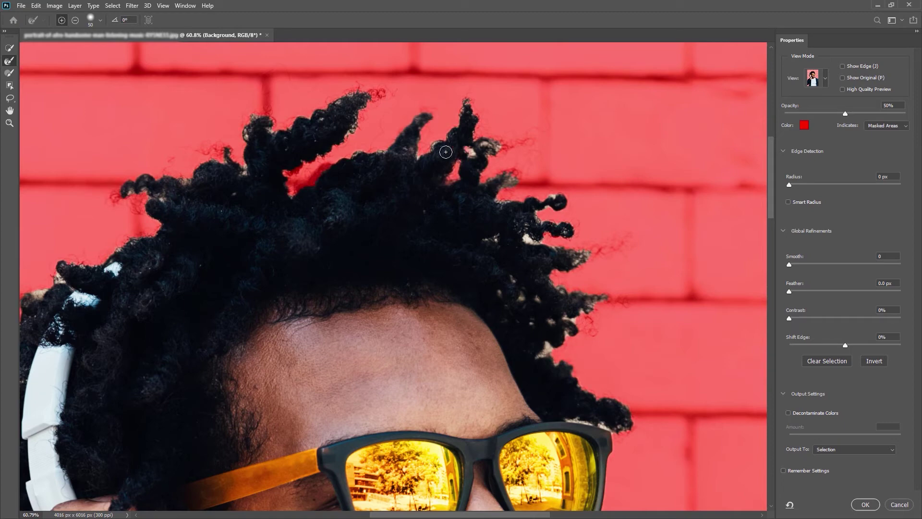
{"action": "mouse_move", "coordinate": [452, 147]}
{"action": "left_mouse_down"}
{"action": "mouse_move", "coordinate": [470, 159]}
{"action": "mouse_move", "coordinate": [488, 144]}
{"action": "left_mouse_up"}
{"action": "mouse_move", "coordinate": [492, 179]}
{"action": "left_mouse_down"}
{"action": "mouse_move", "coordinate": [511, 174]}
{"action": "mouse_move", "coordinate": [498, 190]}
{"action": "left_mouse_up"}
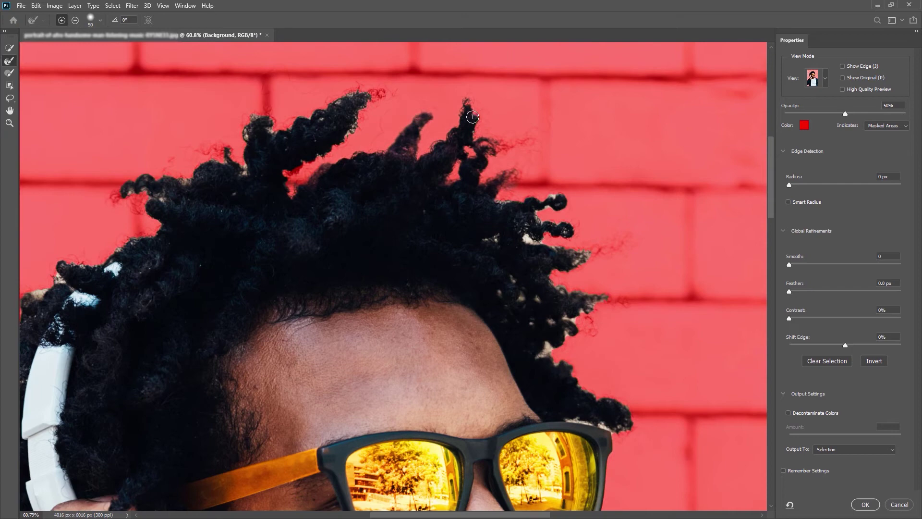
{"action": "key", "text": "ctrl+z"}
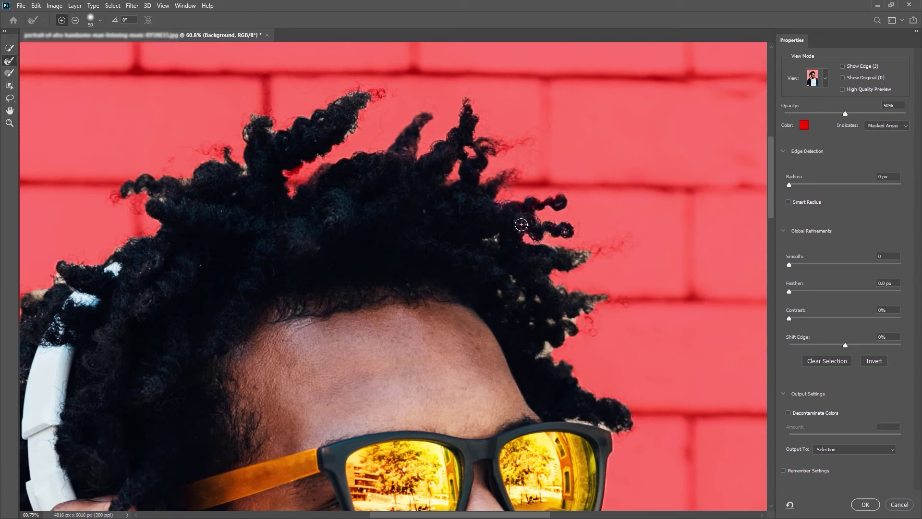
{"action": "left_click", "coordinate": [537, 299]}
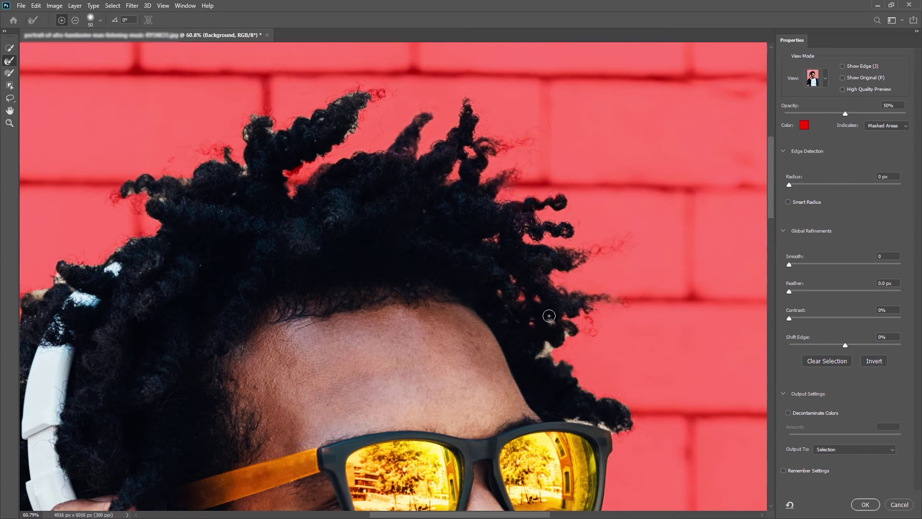
{"action": "mouse_move", "coordinate": [545, 338]}
{"action": "left_mouse_down"}
{"action": "mouse_move", "coordinate": [563, 364]}
{"action": "mouse_move", "coordinate": [591, 239]}
{"action": "left_mouse_up"}
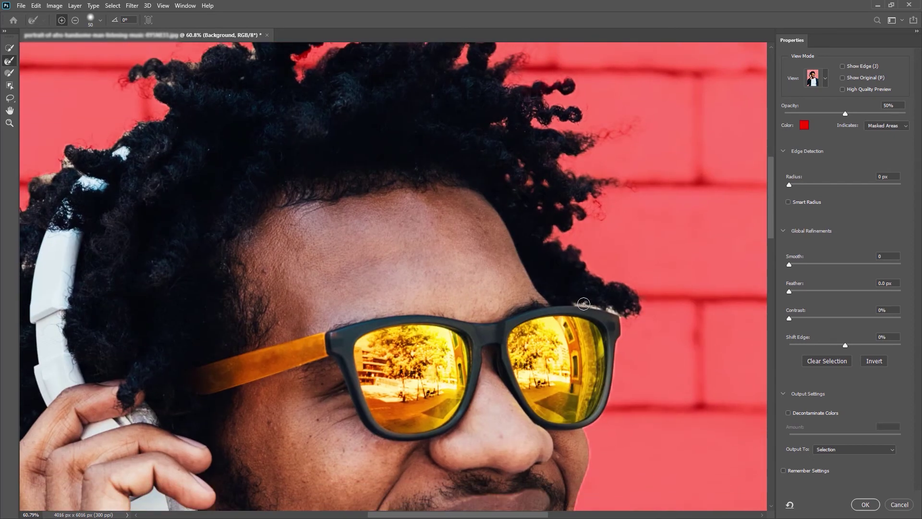
Refine the left hair edges from the top down beside the headphones and the hand
{"action": "left_click_drag", "start_coordinate": [600, 286], "coordinate": [638, 317]}
{"action": "left_click_drag", "start_coordinate": [497, 273], "coordinate": [510, 213]}
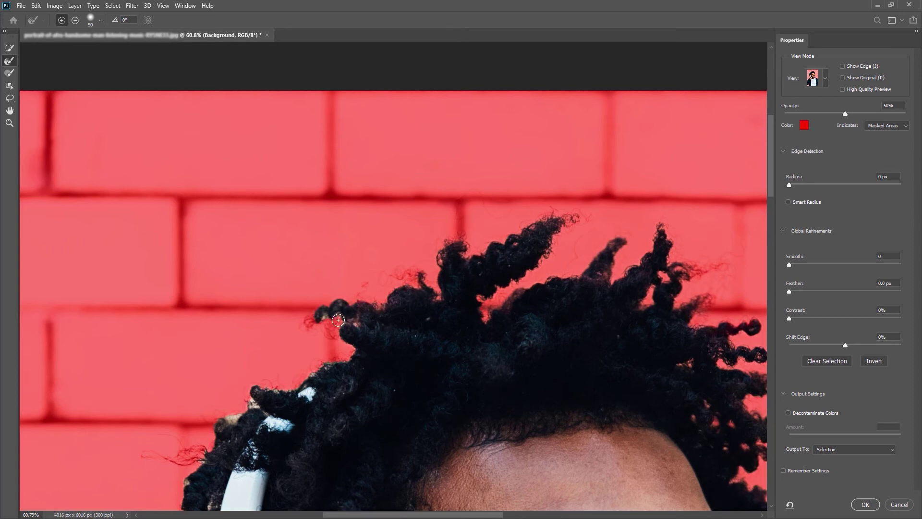
{"action": "scroll", "coordinate": [333, 314], "scroll_direction": "down", "scroll_amount": 3}
{"action": "scroll", "coordinate": [334, 314], "scroll_direction": "left", "scroll_amount": 3}
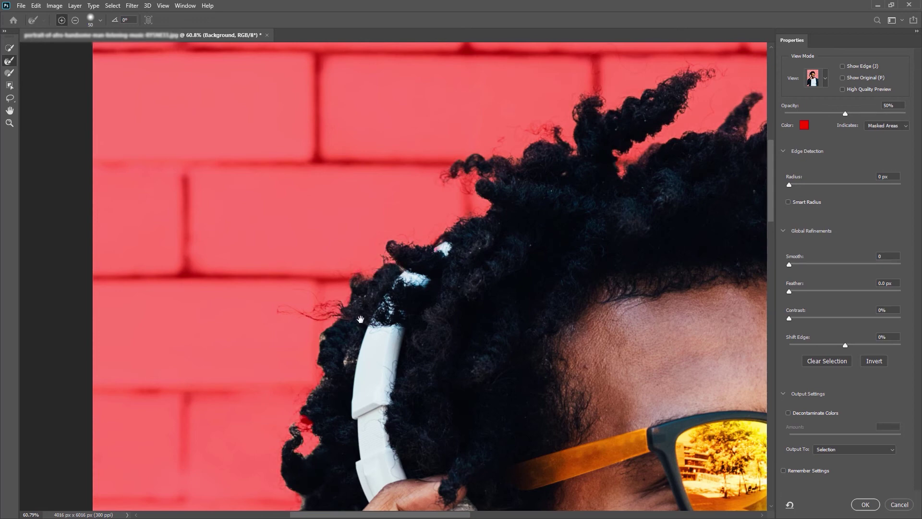
{"action": "left_click_drag", "start_coordinate": [360, 319], "coordinate": [435, 216]}
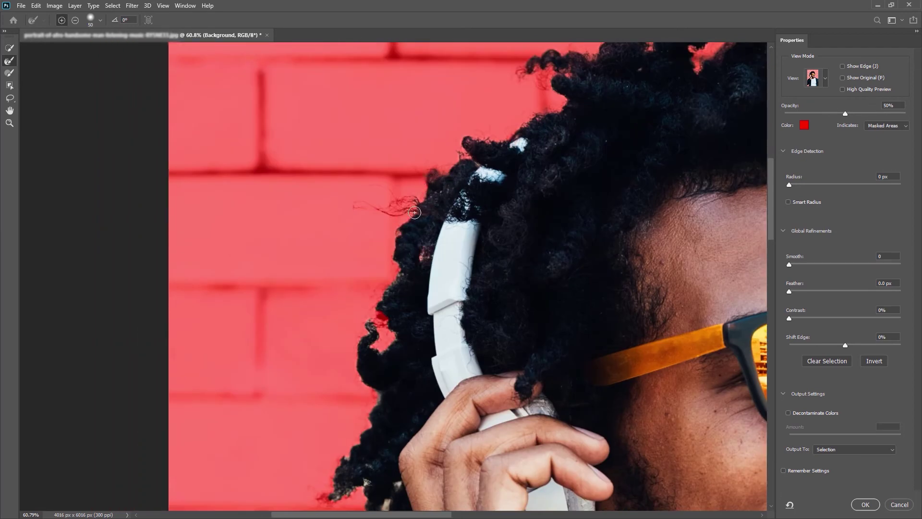
{"action": "mouse_move", "coordinate": [434, 237]}
{"action": "left_mouse_down"}
{"action": "mouse_move", "coordinate": [418, 290]}
{"action": "mouse_move", "coordinate": [381, 274]}
{"action": "mouse_move", "coordinate": [406, 306]}
{"action": "mouse_move", "coordinate": [360, 404]}
{"action": "mouse_move", "coordinate": [346, 403]}
{"action": "mouse_move", "coordinate": [396, 375]}
{"action": "mouse_move", "coordinate": [411, 353]}
{"action": "left_mouse_up"}
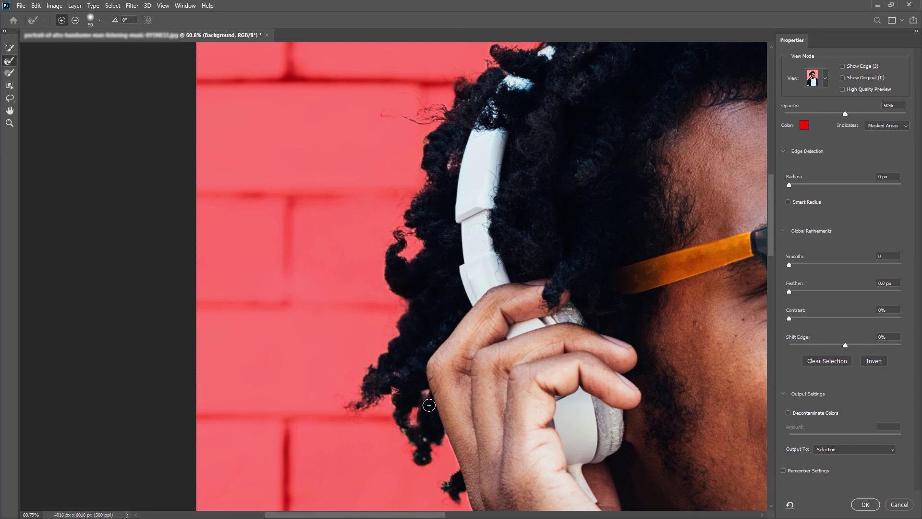
{"action": "mouse_move", "coordinate": [432, 406]}
{"action": "left_mouse_down"}
{"action": "mouse_move", "coordinate": [455, 295]}
{"action": "mouse_move", "coordinate": [441, 345]}
{"action": "left_mouse_up"}
{"action": "mouse_move", "coordinate": [450, 307]}
{"action": "left_mouse_down"}
{"action": "mouse_move", "coordinate": [471, 367]}
{"action": "mouse_move", "coordinate": [488, 378]}
{"action": "mouse_move", "coordinate": [510, 186]}
{"action": "left_mouse_up"}
{"action": "left_click_drag", "start_coordinate": [515, 224], "coordinate": [520, 229]}
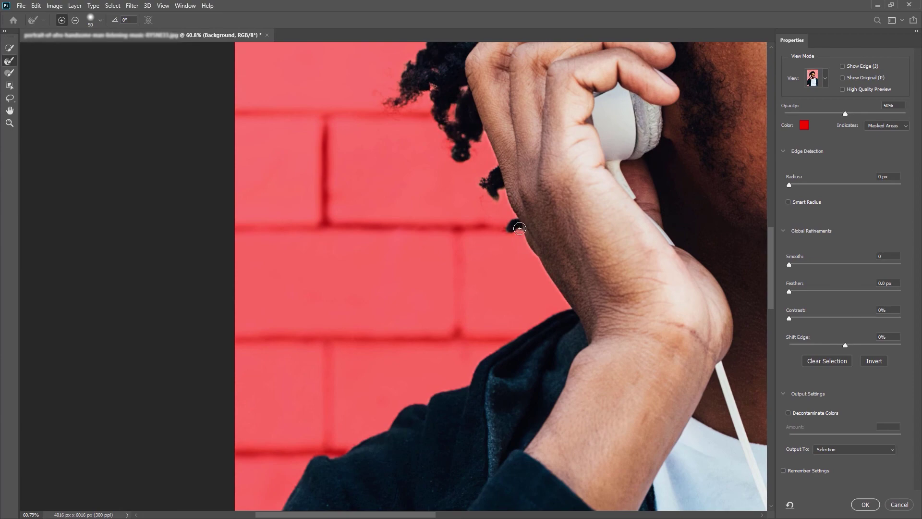
{"action": "scroll", "coordinate": [570, 198], "scroll_direction": "down", "scroll_amount": 5}
Output the refined selection to a New Layer, creating the cut-out 'Background copy' layer
{"action": "scroll", "coordinate": [427, 323], "scroll_direction": "up", "scroll_amount": 5}
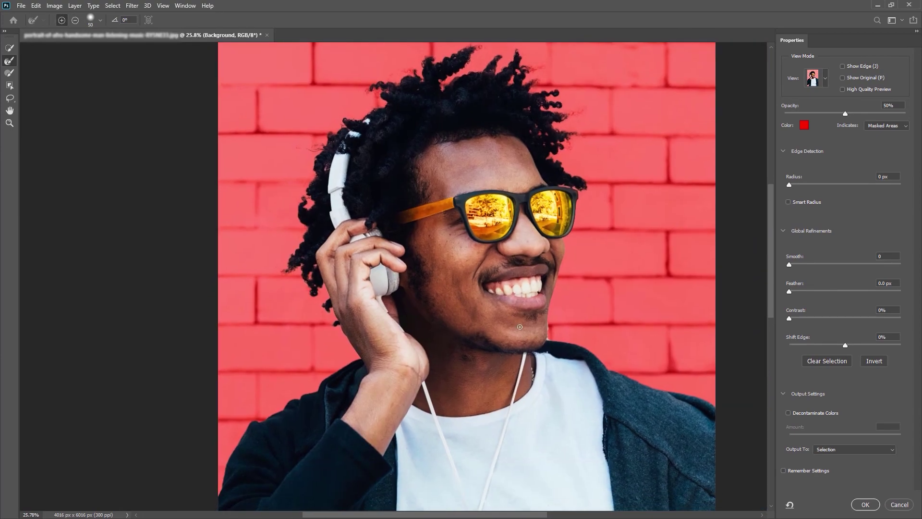
{"action": "scroll", "coordinate": [602, 171], "scroll_direction": "down", "scroll_amount": 5}
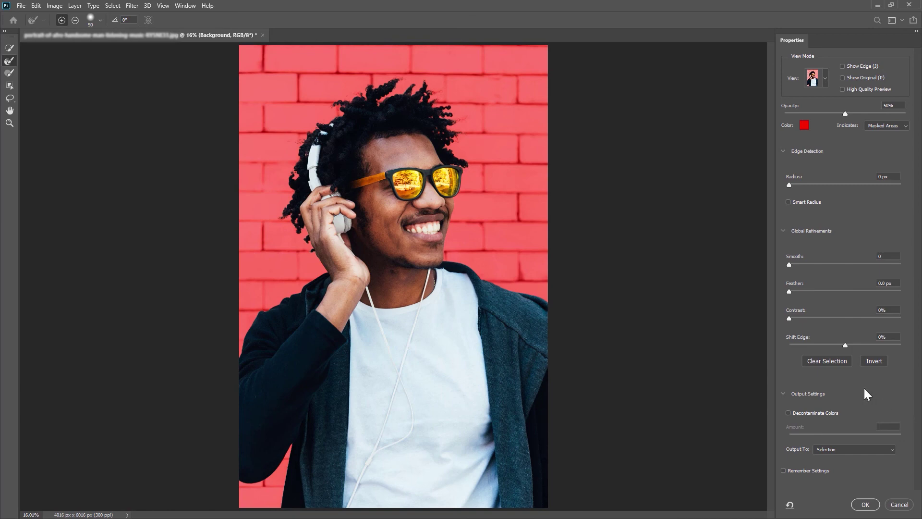
{"action": "left_click", "coordinate": [835, 449]}
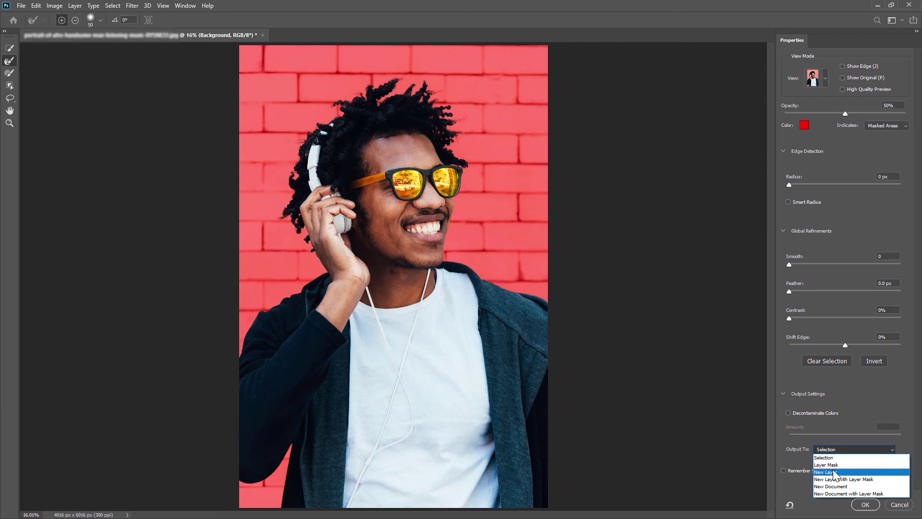
{"action": "left_click", "coordinate": [835, 472]}
{"action": "left_click", "coordinate": [864, 503]}
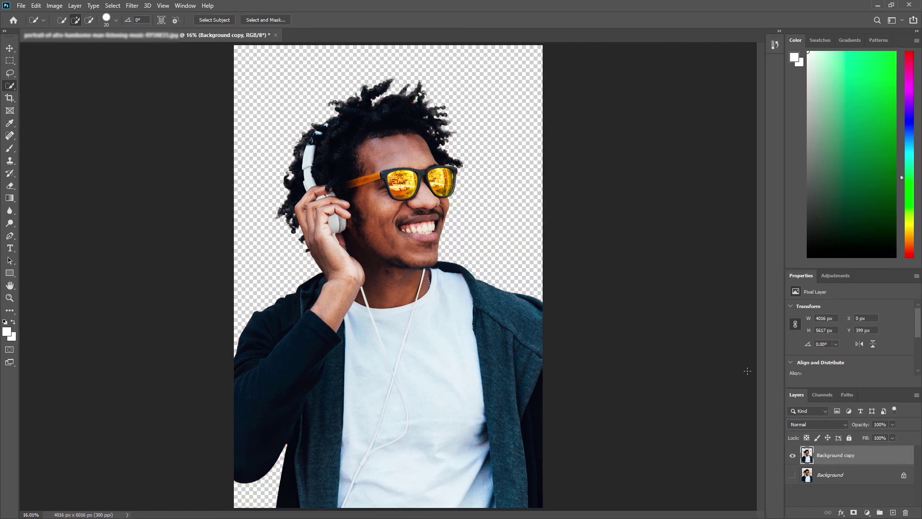
{"action": "left_click", "coordinate": [793, 475]}
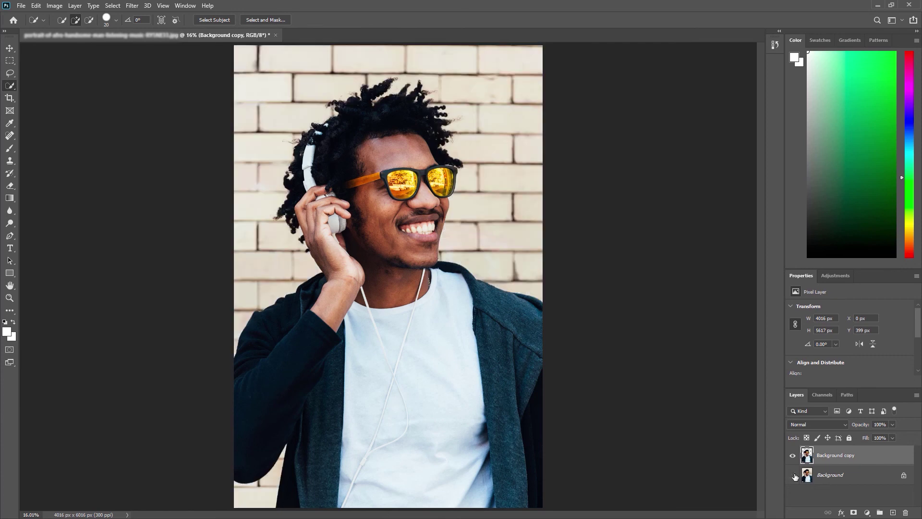
{"action": "left_click", "coordinate": [793, 476]}
{"action": "left_click", "coordinate": [793, 475]}
{"action": "left_click", "coordinate": [792, 476]}
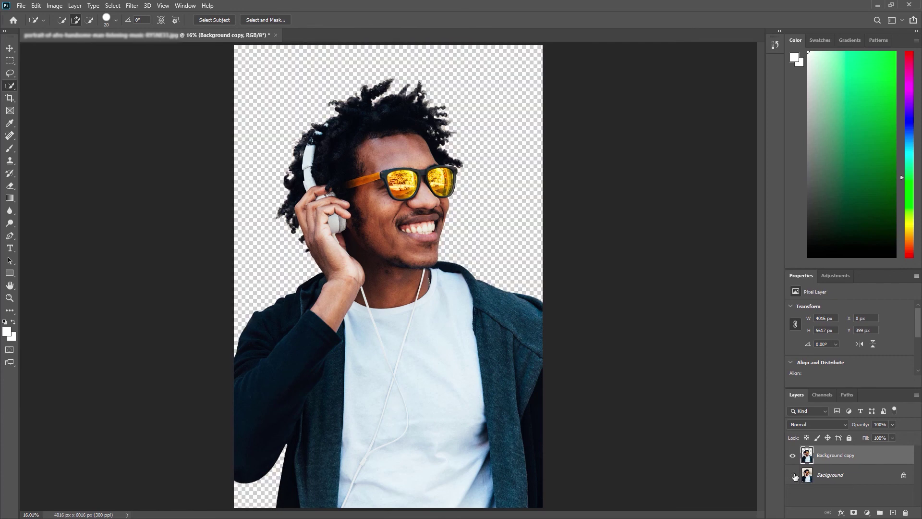
{"action": "left_click", "coordinate": [793, 476]}
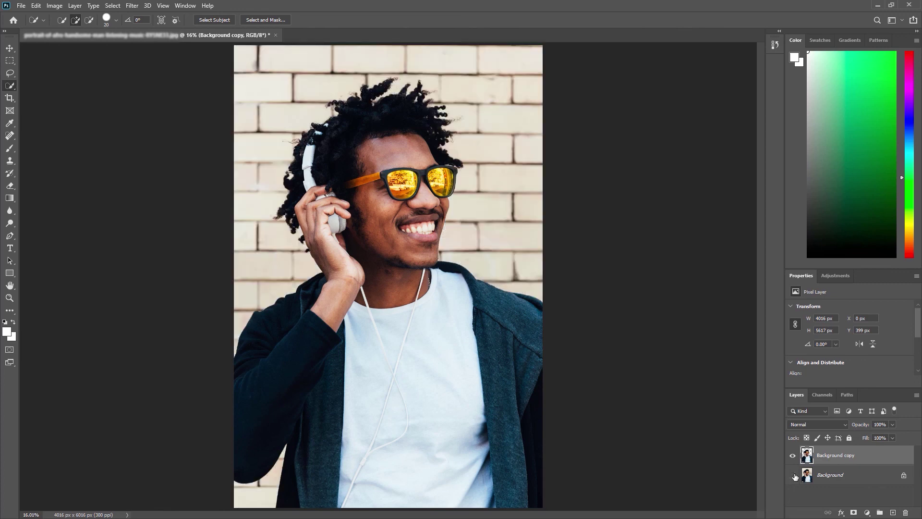
{"action": "left_click", "coordinate": [793, 475]}
{"action": "left_click", "coordinate": [793, 475]}
{"action": "left_click", "coordinate": [793, 475]}
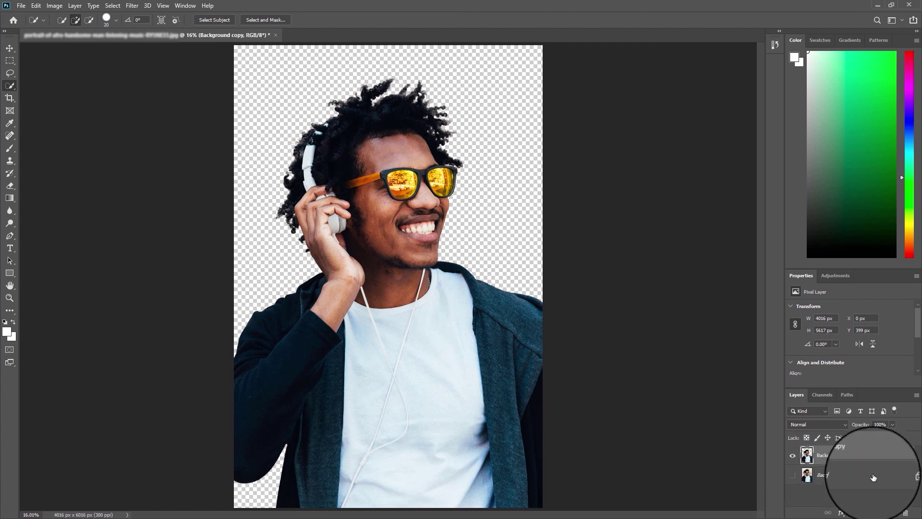
Add a Solid Color fill layer in bright pink (ef69ce)
{"action": "left_click", "coordinate": [868, 513]}
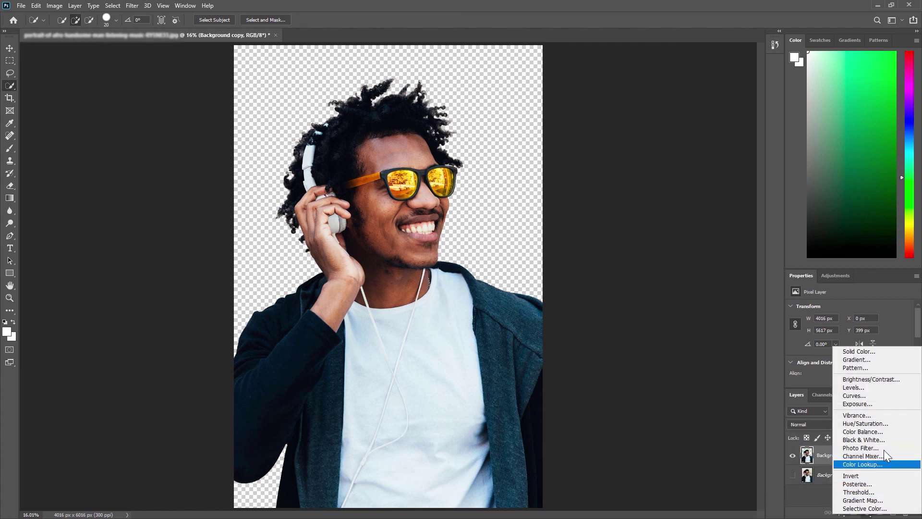
{"action": "left_click", "coordinate": [891, 351]}
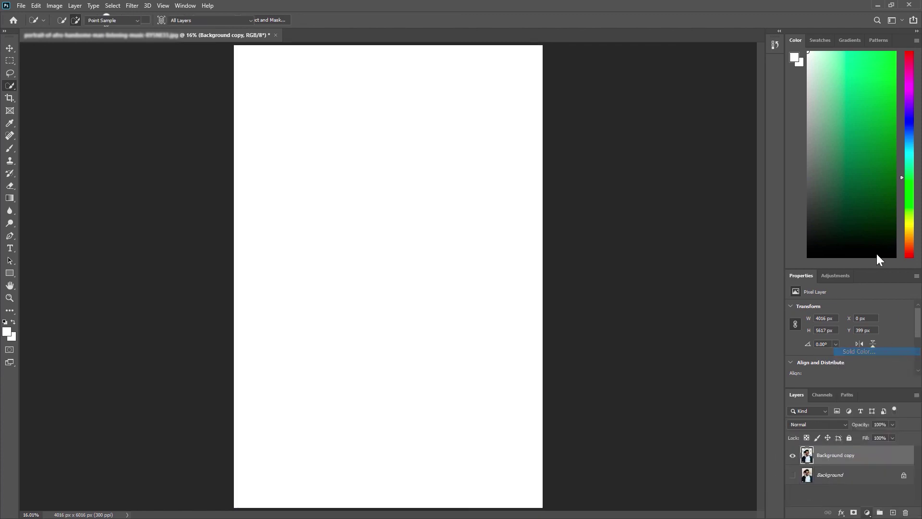
{"action": "left_click", "coordinate": [428, 156]}
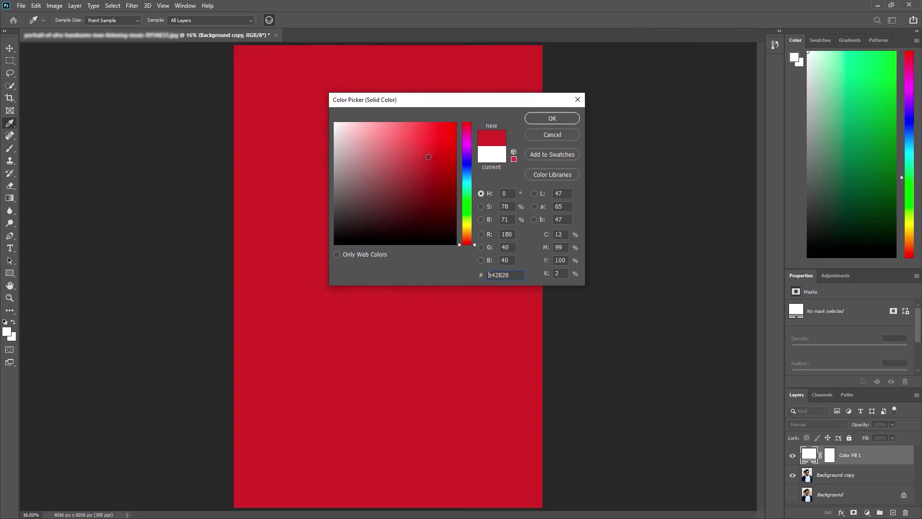
{"action": "left_click", "coordinate": [467, 138]}
{"action": "left_click_drag", "start_coordinate": [440, 148], "coordinate": [399, 128]}
{"action": "left_click", "coordinate": [577, 120]}
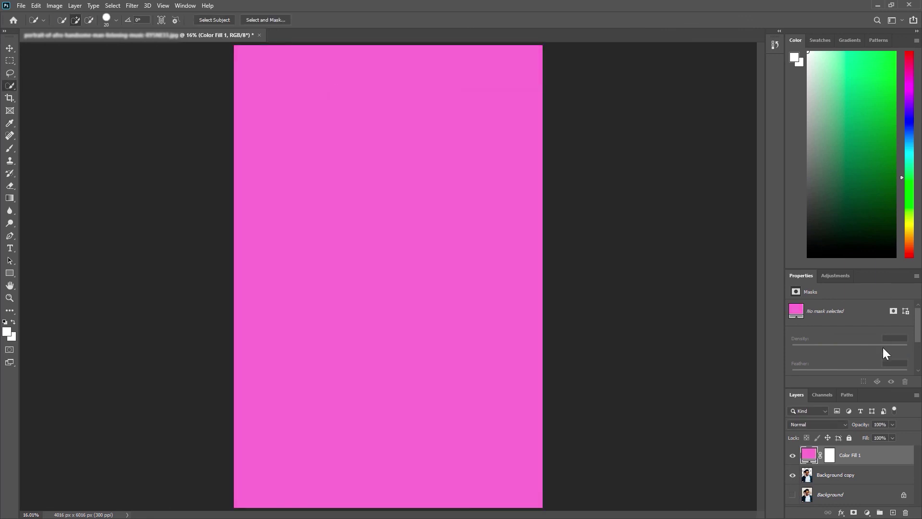
Move the pink Color Fill 1 layer beneath Background copy so the man appears on pink
{"action": "mouse_move", "coordinate": [847, 463]}
{"action": "left_mouse_down"}
{"action": "mouse_move", "coordinate": [850, 483]}
{"action": "mouse_move", "coordinate": [853, 473]}
{"action": "left_mouse_up"}
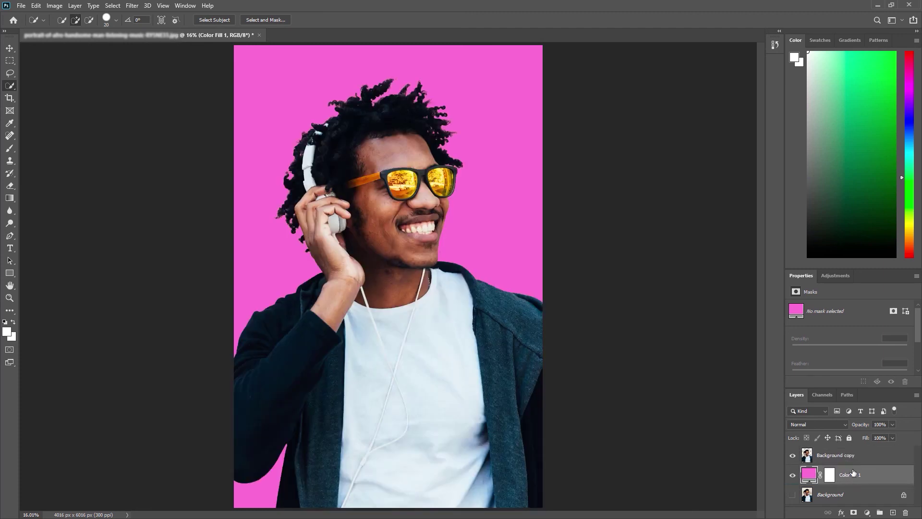
{"action": "left_click", "coordinate": [9, 48]}
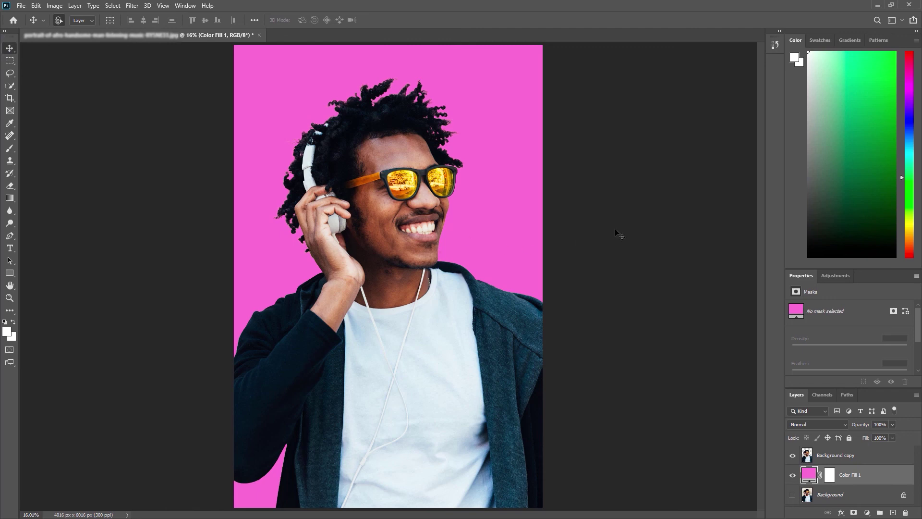